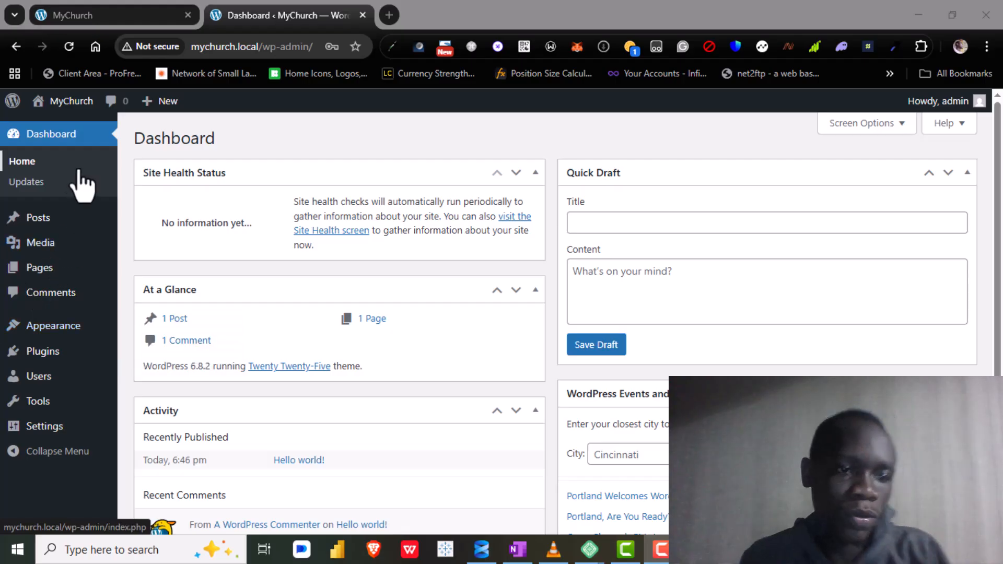
- Open the permalink settings of the WordPress site
mouse_move(38, 218)
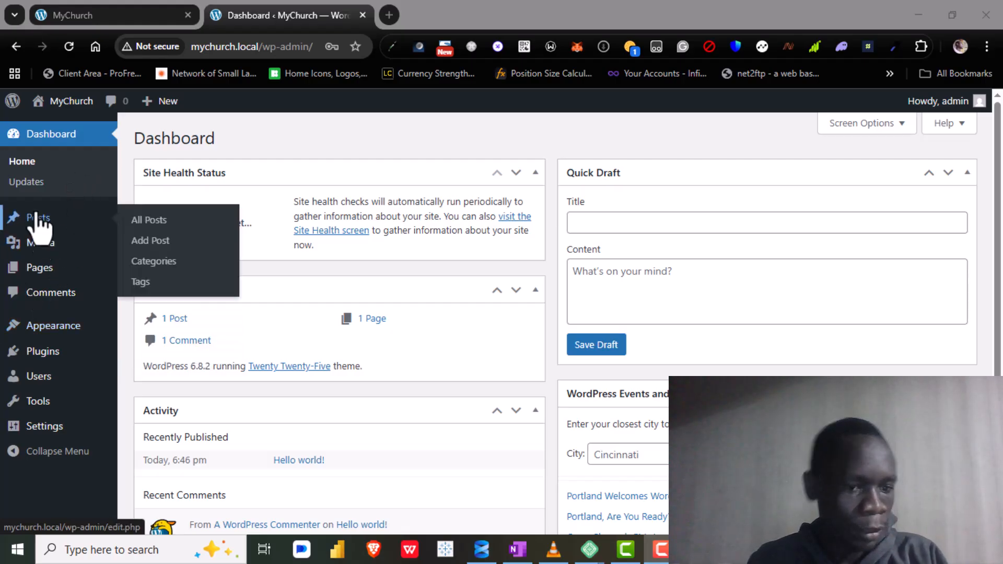
mouse_move(60, 433)
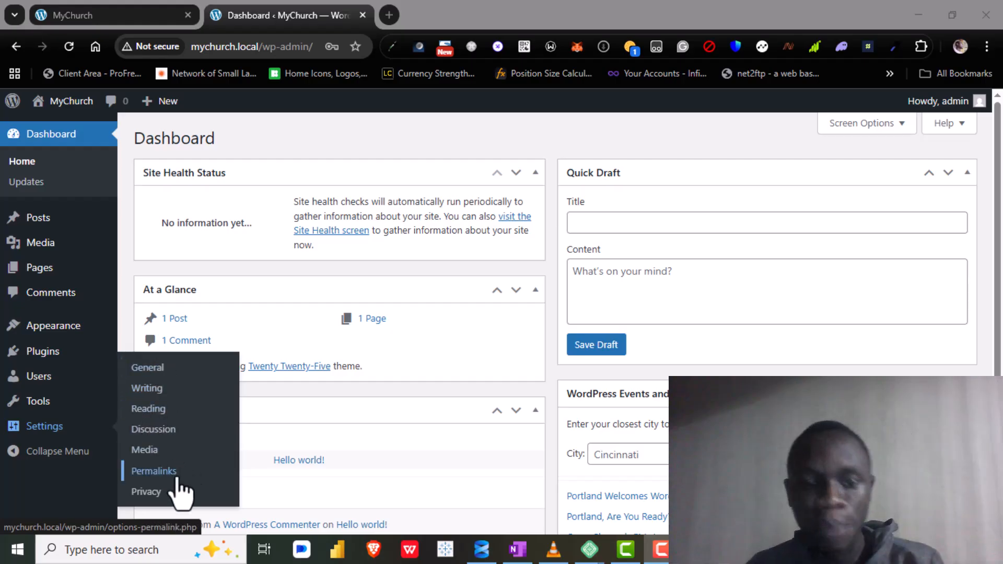
click(152, 475)
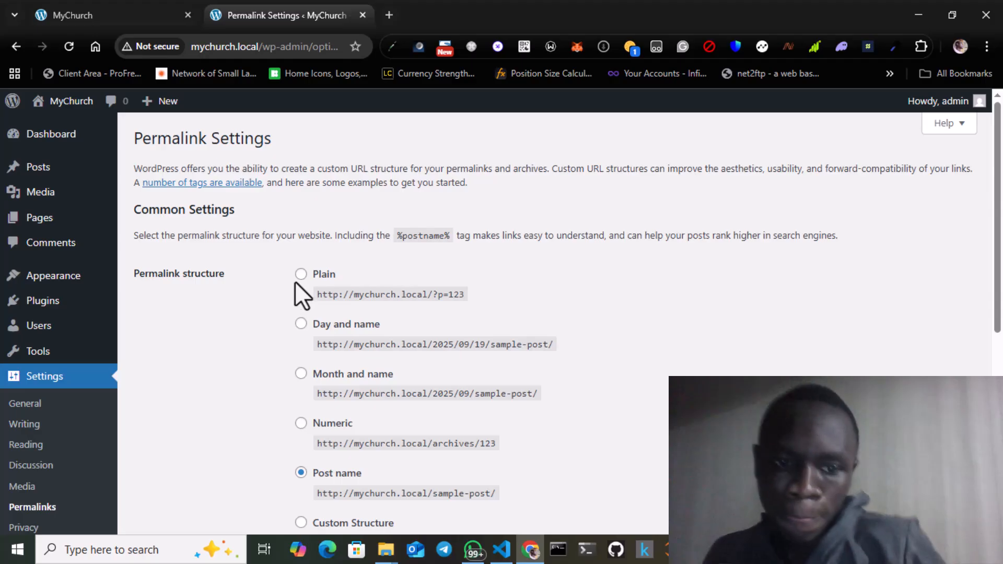
- Examine the sample URLs of the Plain and Day and name permalink structures
scroll(295, 283, down, 1)
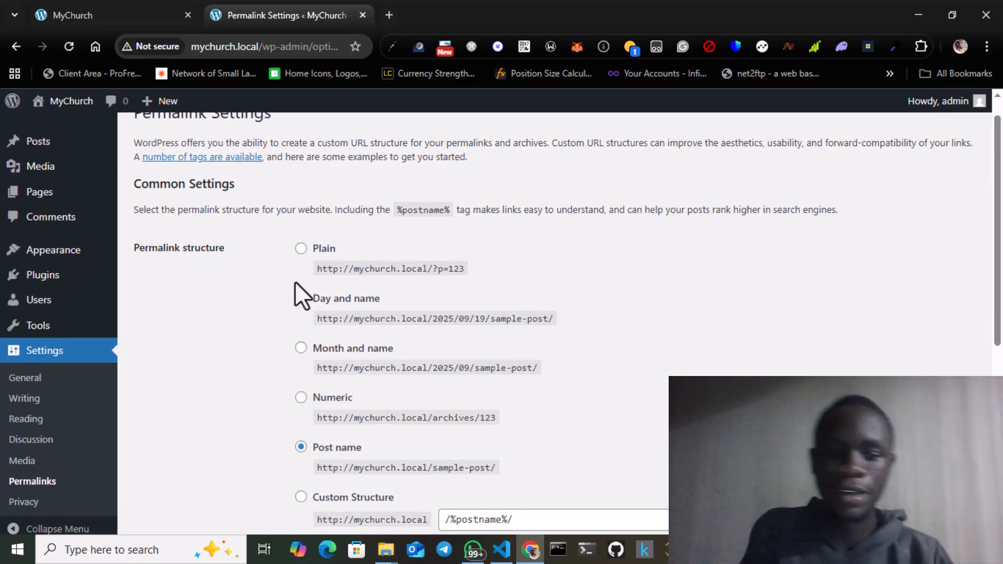
scroll(295, 281, down, 1)
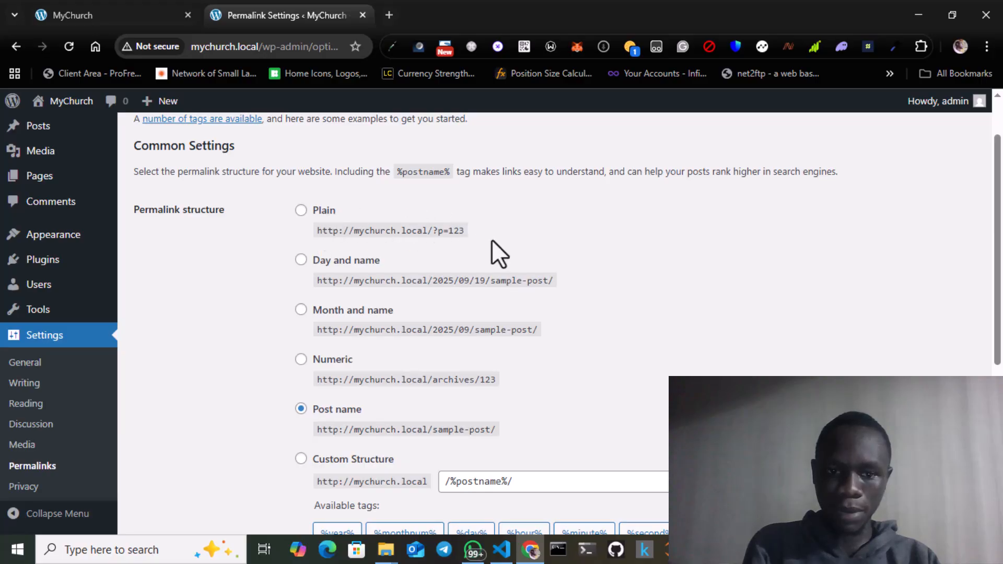
drag(431, 230, 466, 232)
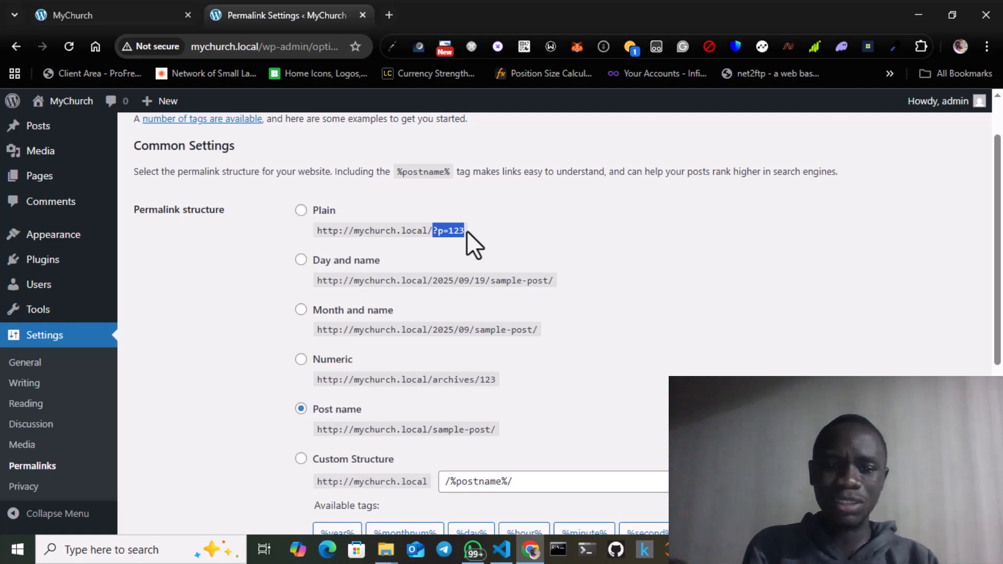
click(432, 230)
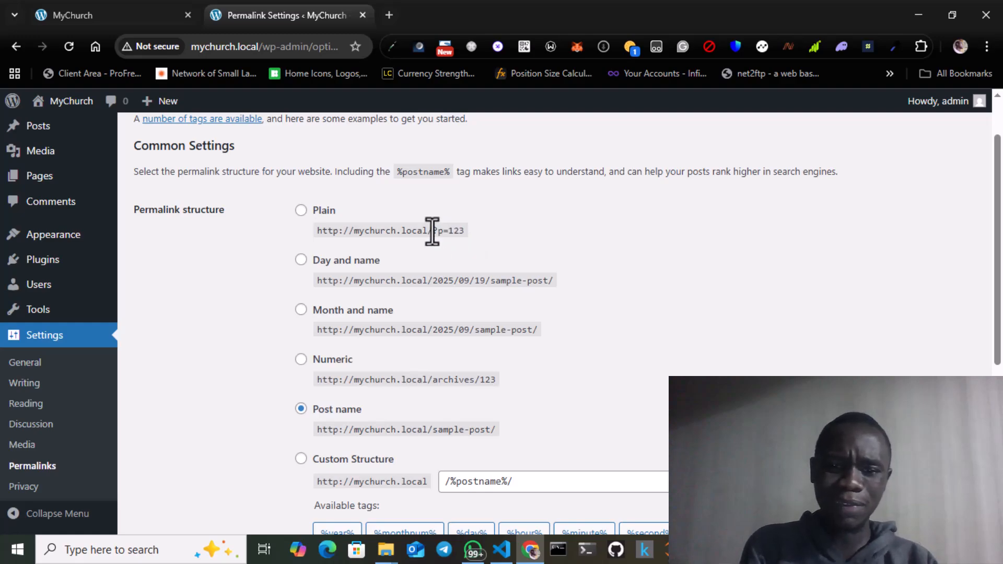
drag(432, 231, 471, 233)
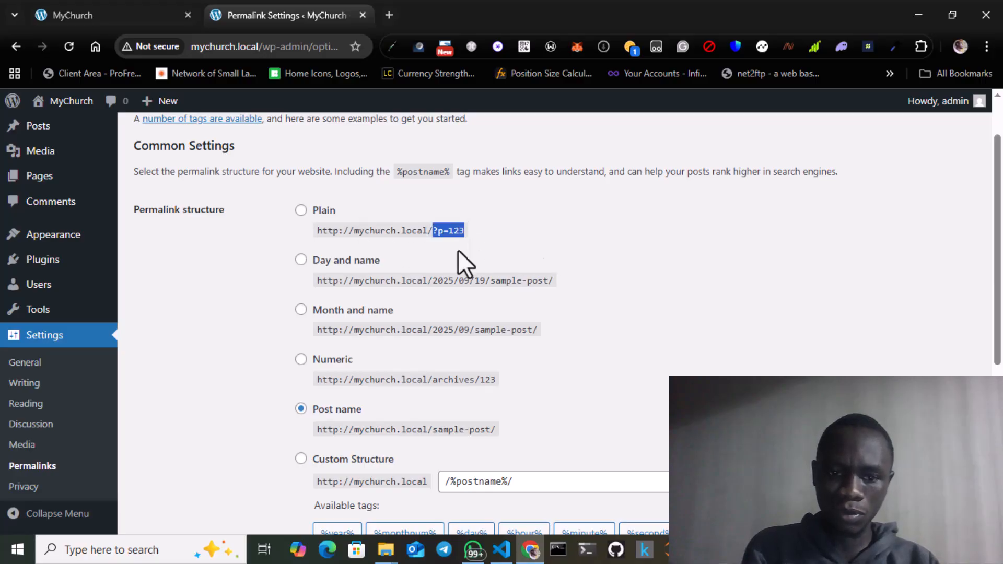
click(430, 231)
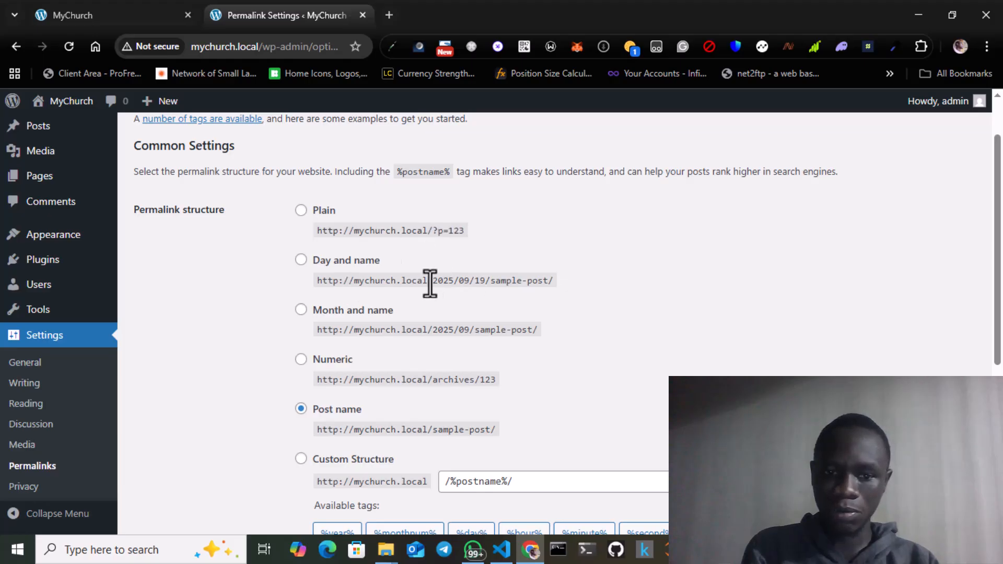
drag(432, 281, 511, 278)
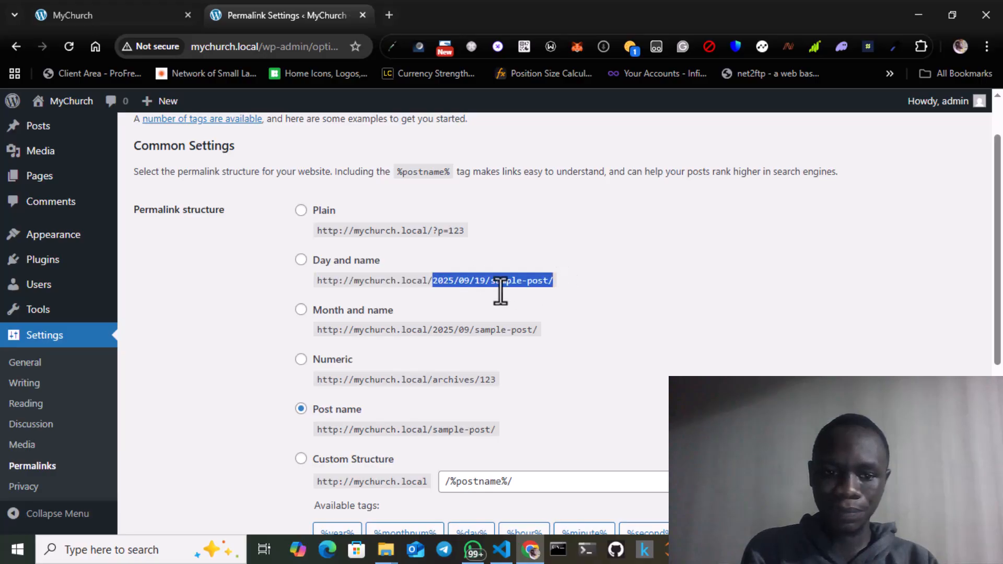
scroll(491, 343, down, 1)
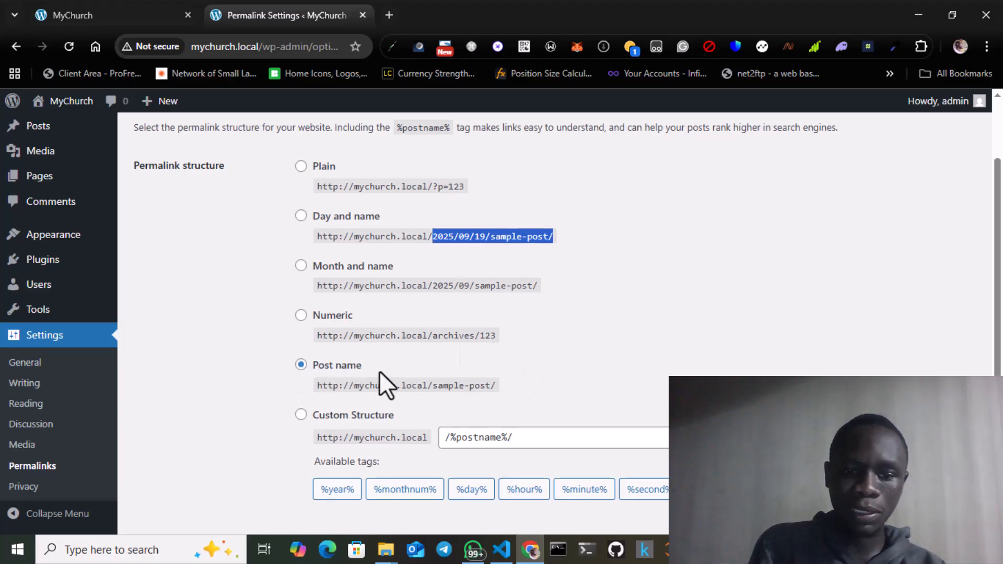
- Examine the sample URL of the Post name permalink structure
drag(353, 387, 491, 390)
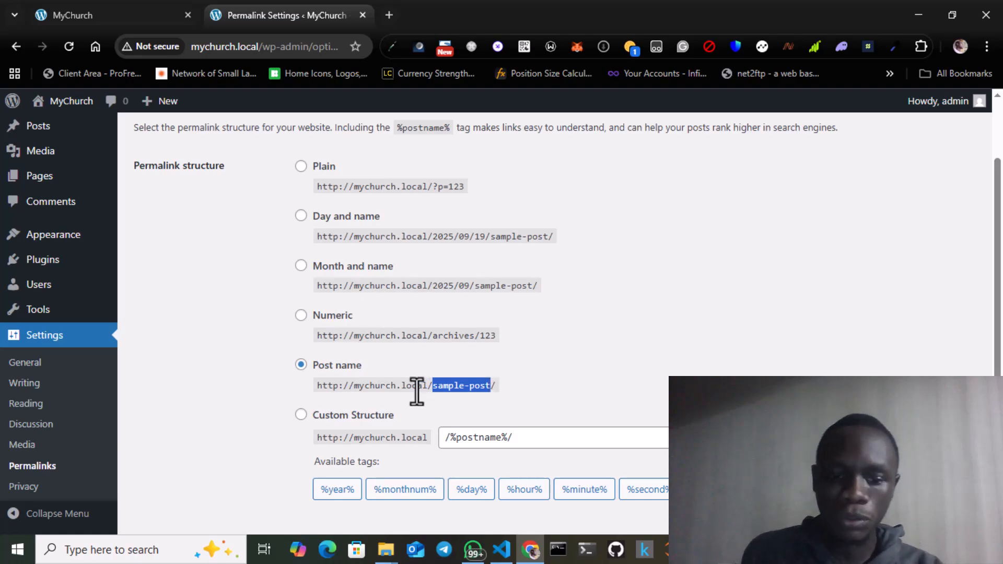
drag(353, 391, 464, 385)
click(466, 389)
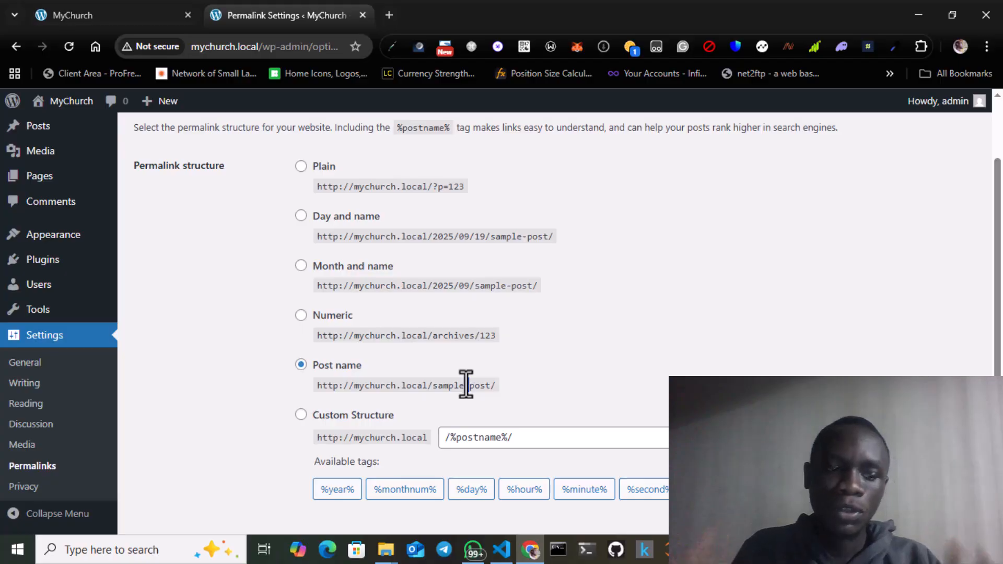
double_click(466, 385)
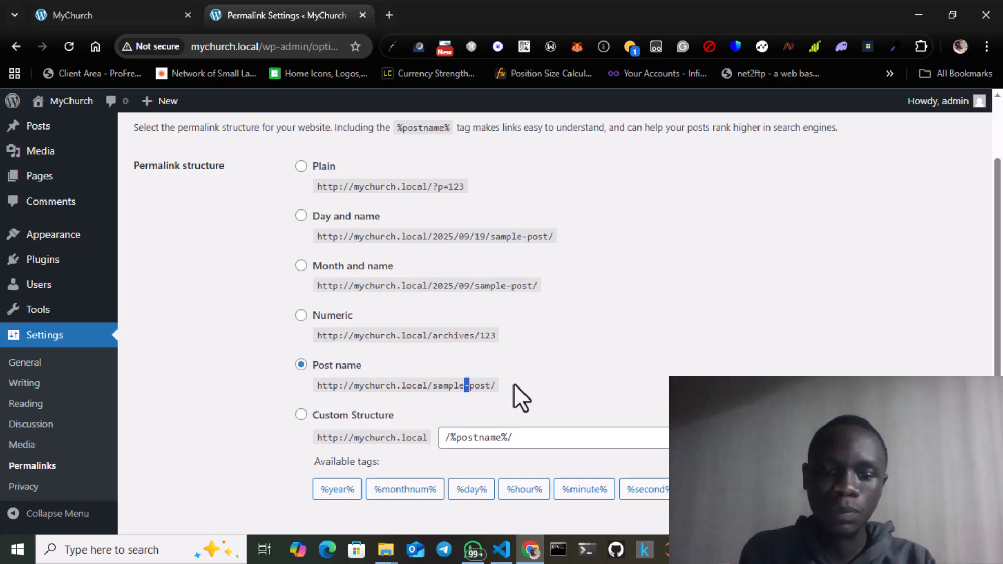
click(454, 385)
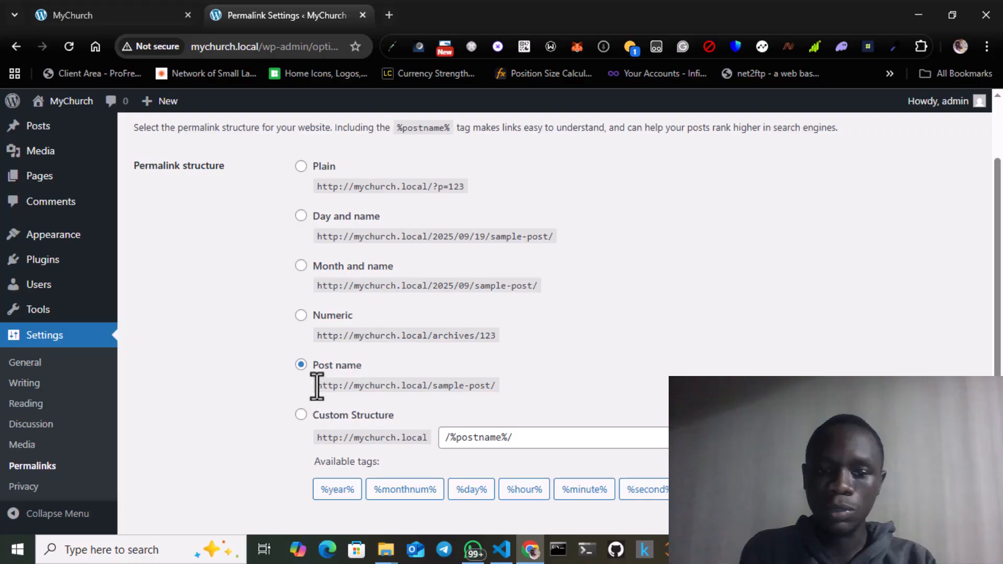
drag(317, 386, 497, 386)
click(498, 382)
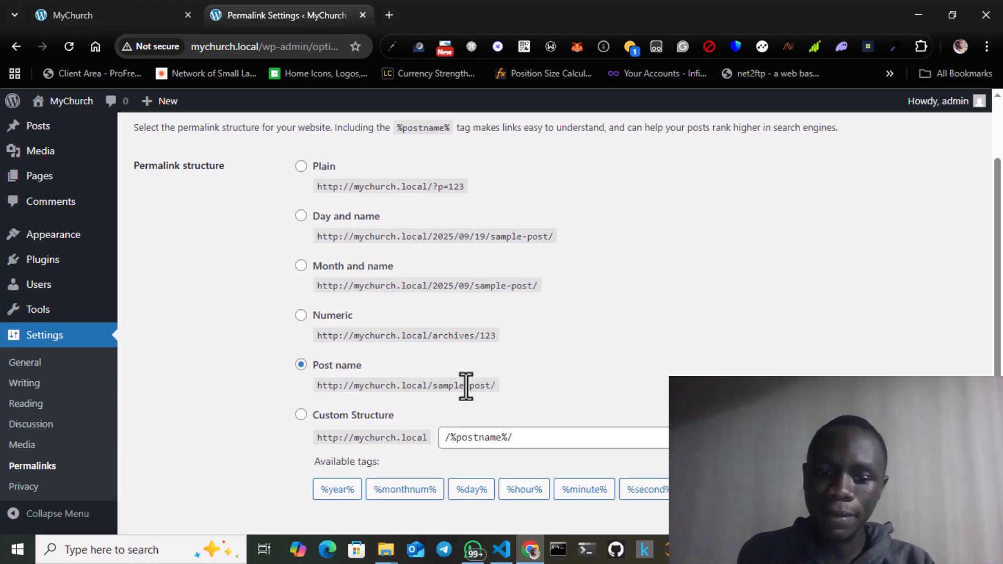
drag(468, 386, 492, 386)
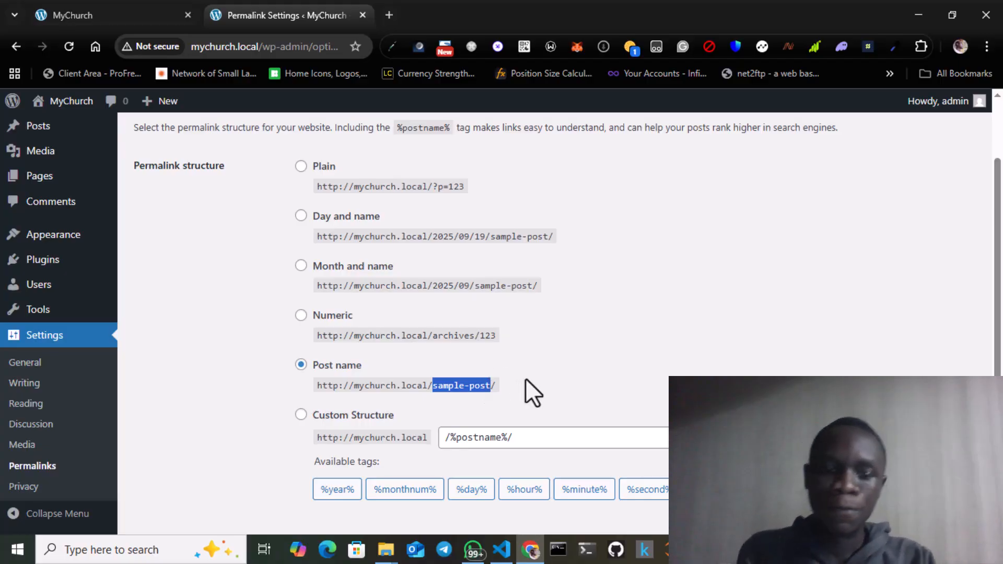
click(437, 387)
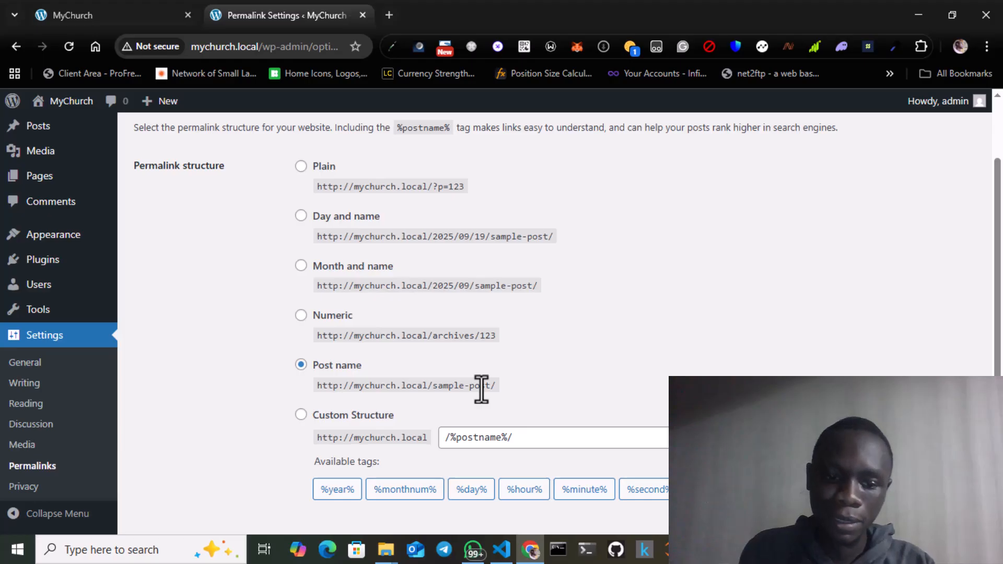
scroll(481, 389, down, 1)
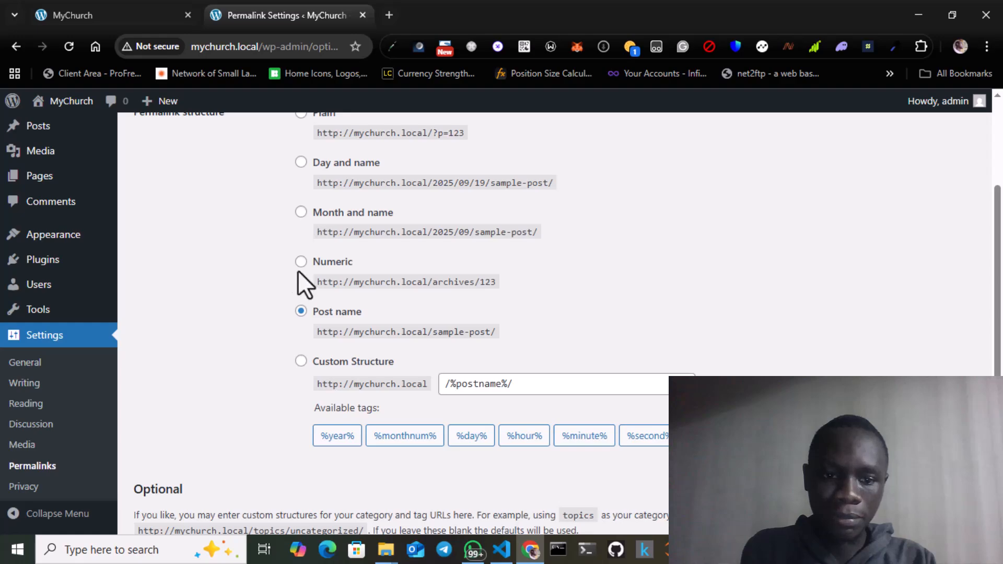
scroll(298, 272, up, 1)
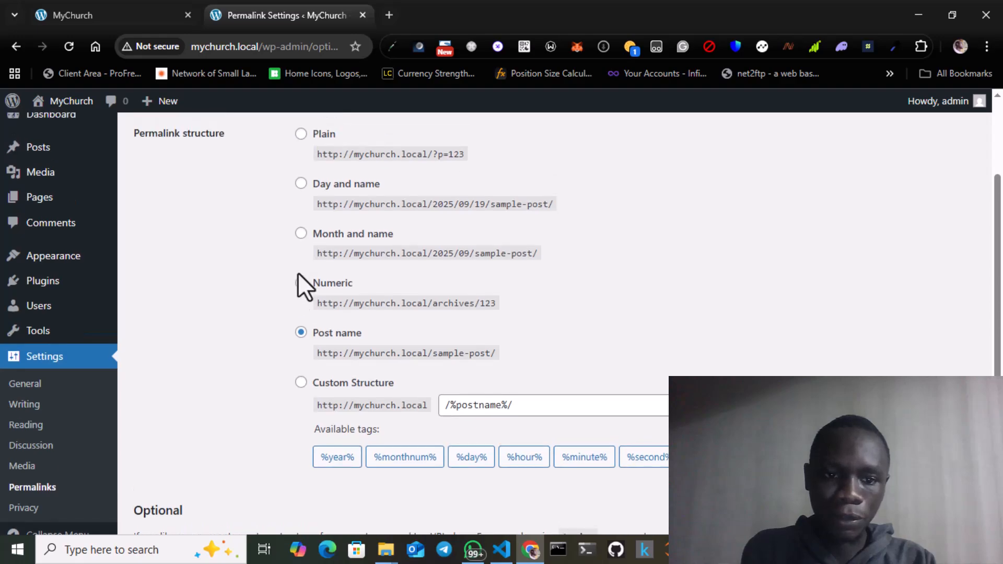
- Choose the Post name permalink structure and save the changes
click(301, 184)
click(301, 137)
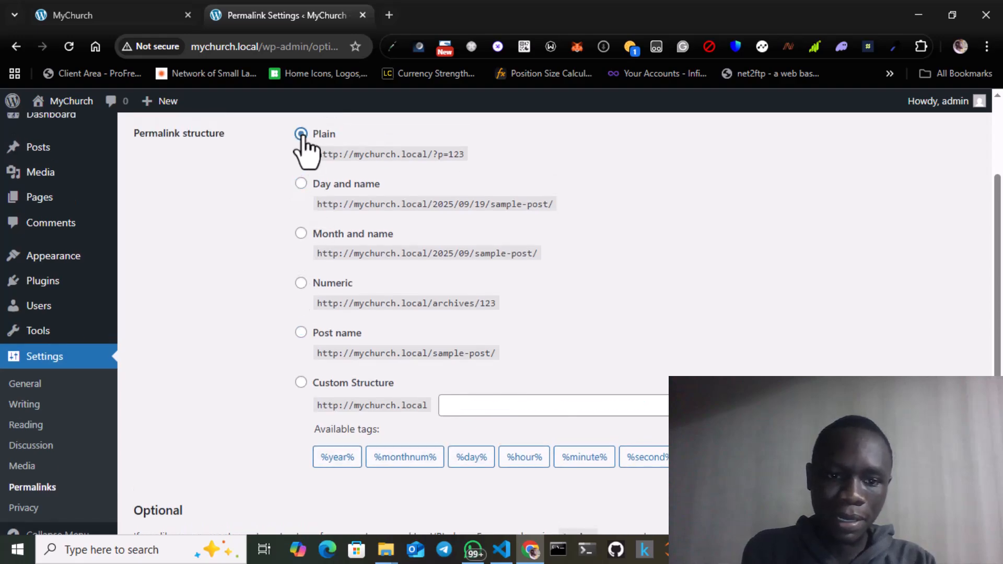
click(301, 333)
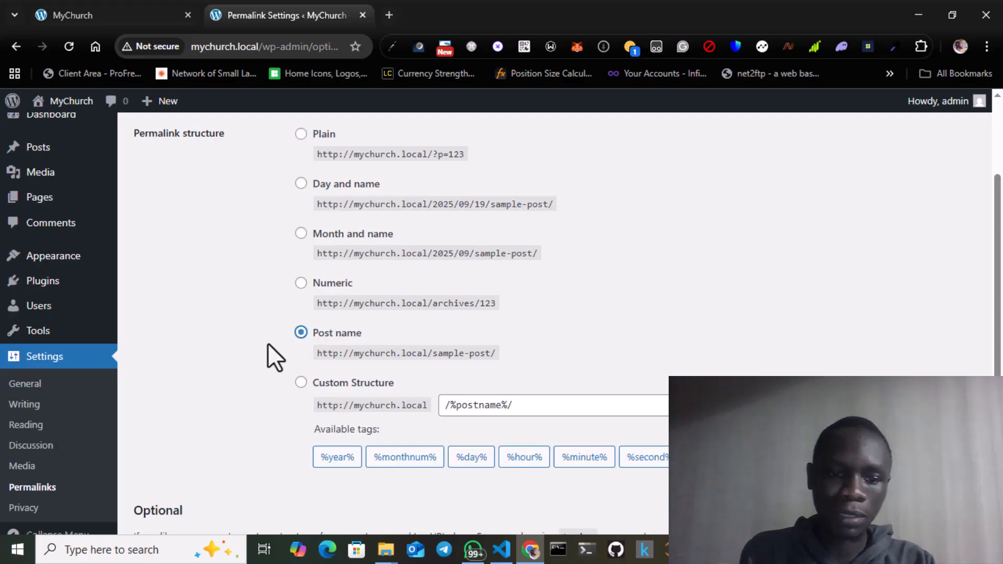
scroll(255, 347, down, 2)
scroll(255, 347, down, 2)
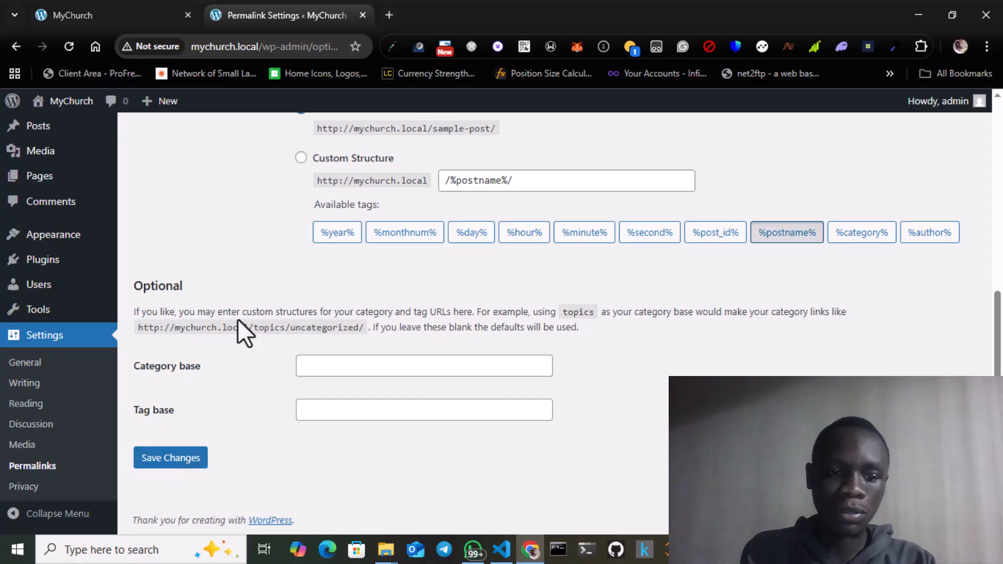
click(181, 465)
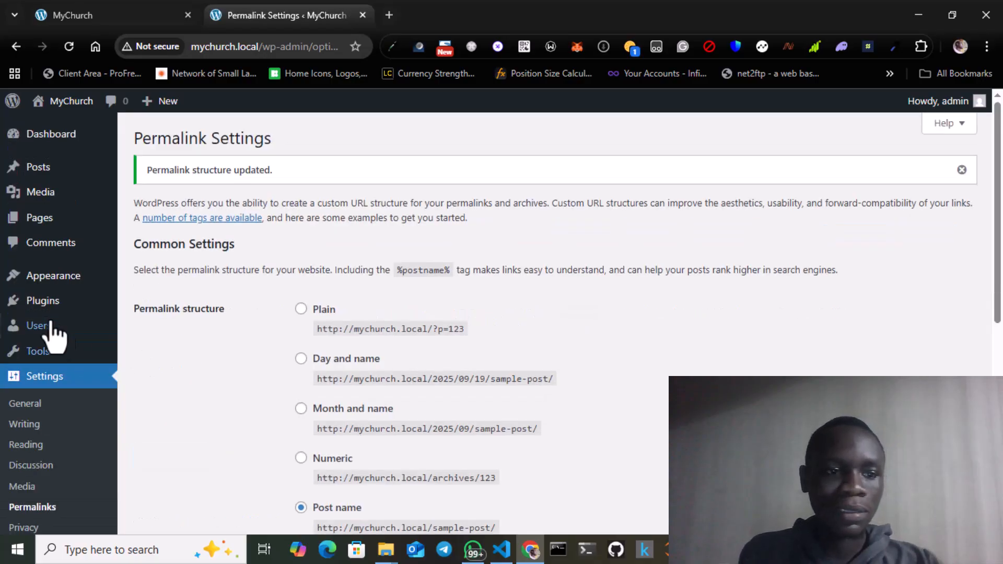
- Select all pages in the pages list and move them to the Trash with a bulk action
mouse_move(44, 229)
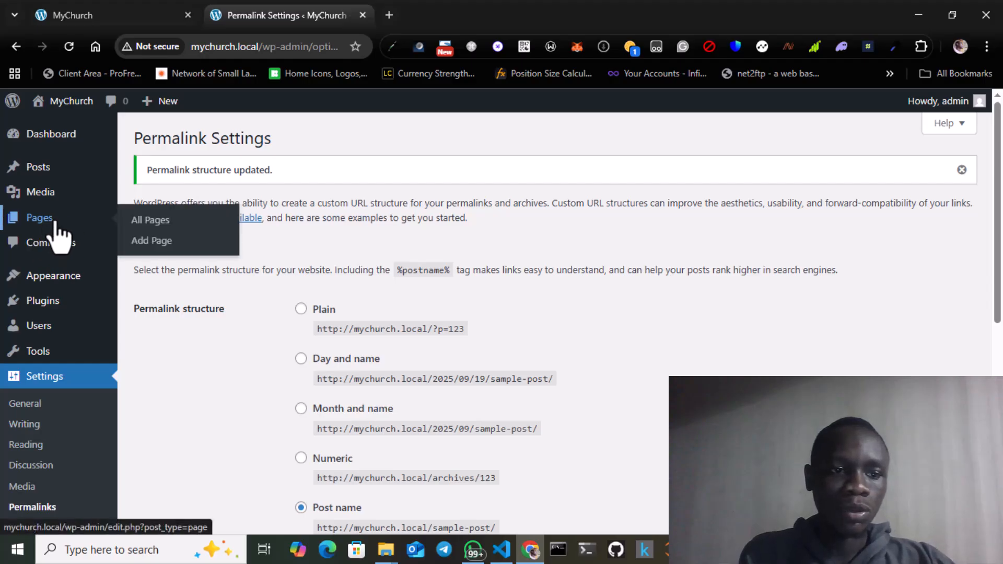
click(163, 226)
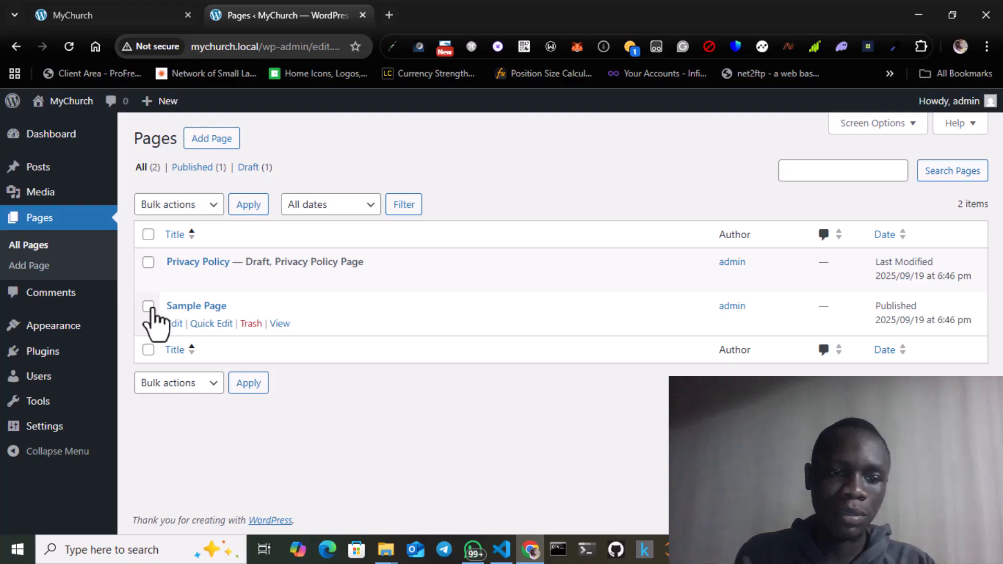
click(149, 234)
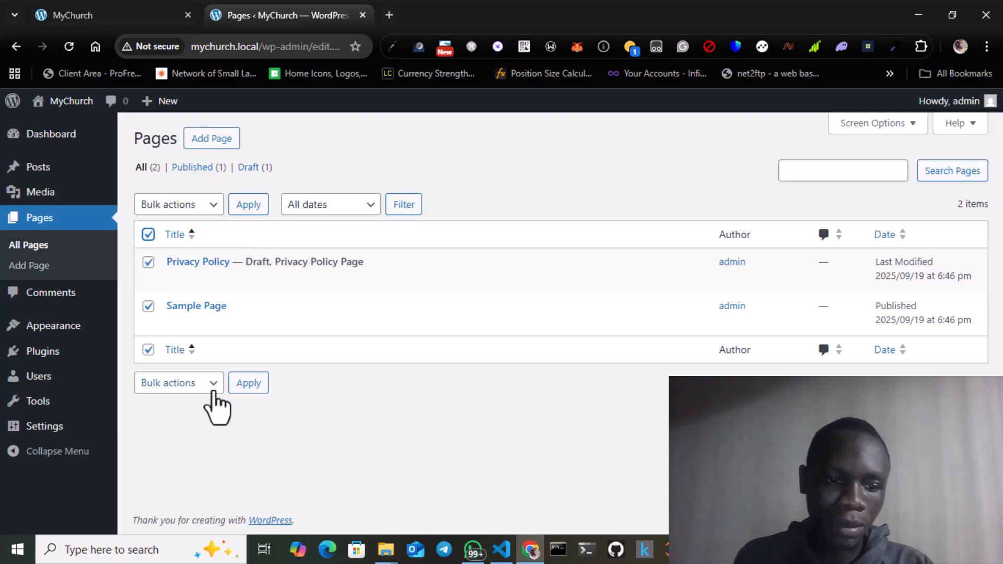
click(213, 387)
click(178, 445)
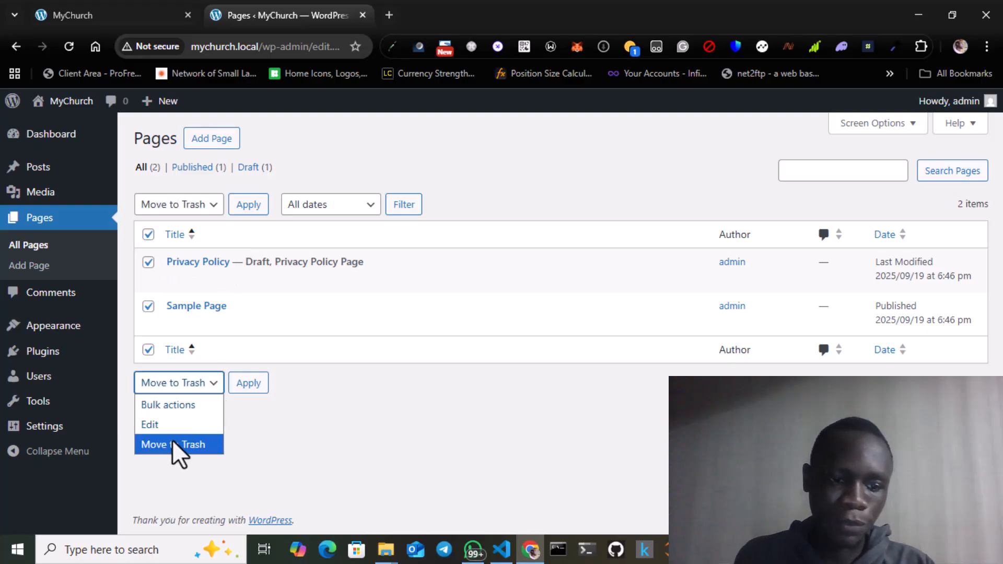
click(249, 384)
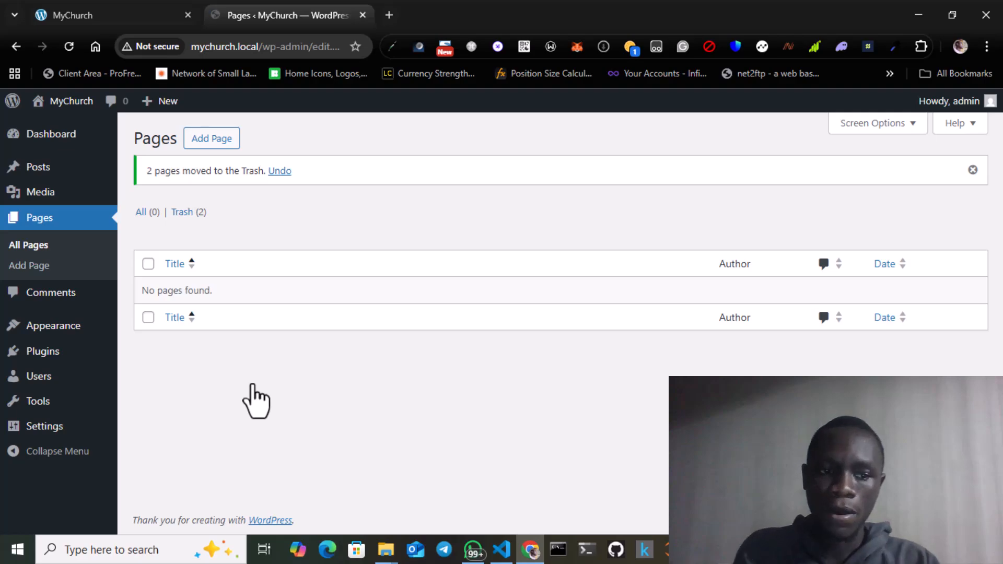
- Select all posts in the posts list and move them to the Trash with a bulk action
mouse_move(46, 172)
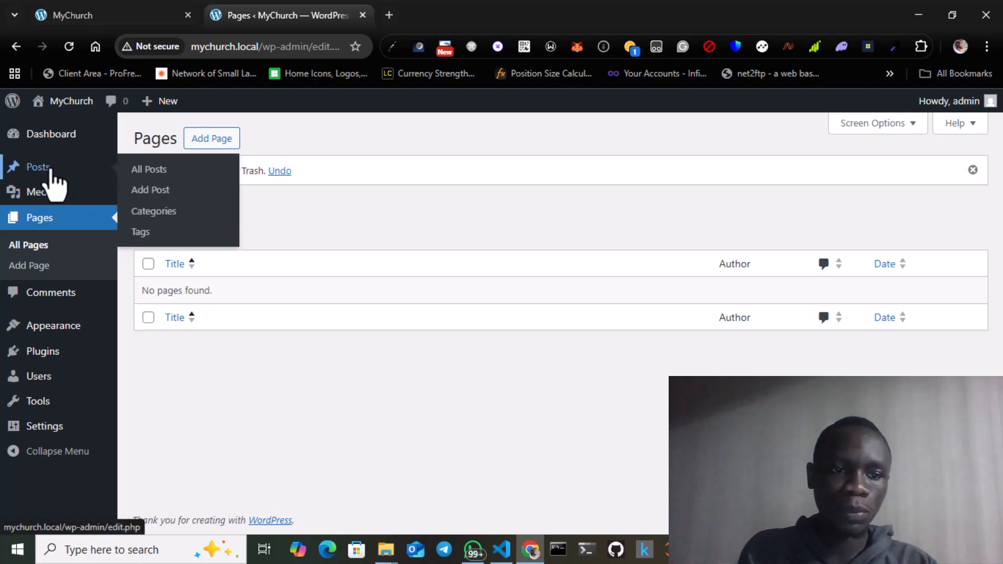
click(167, 172)
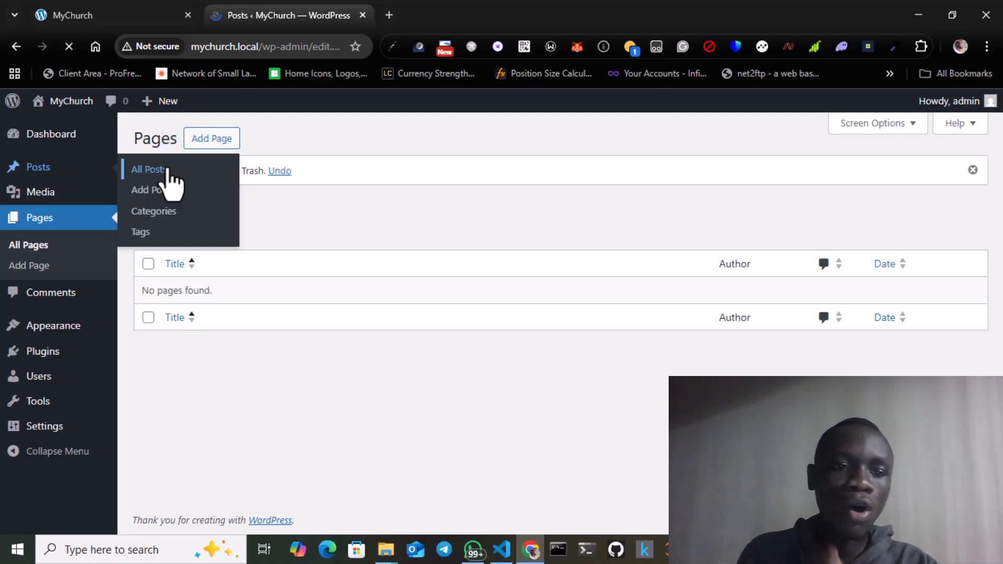
click(148, 263)
click(174, 342)
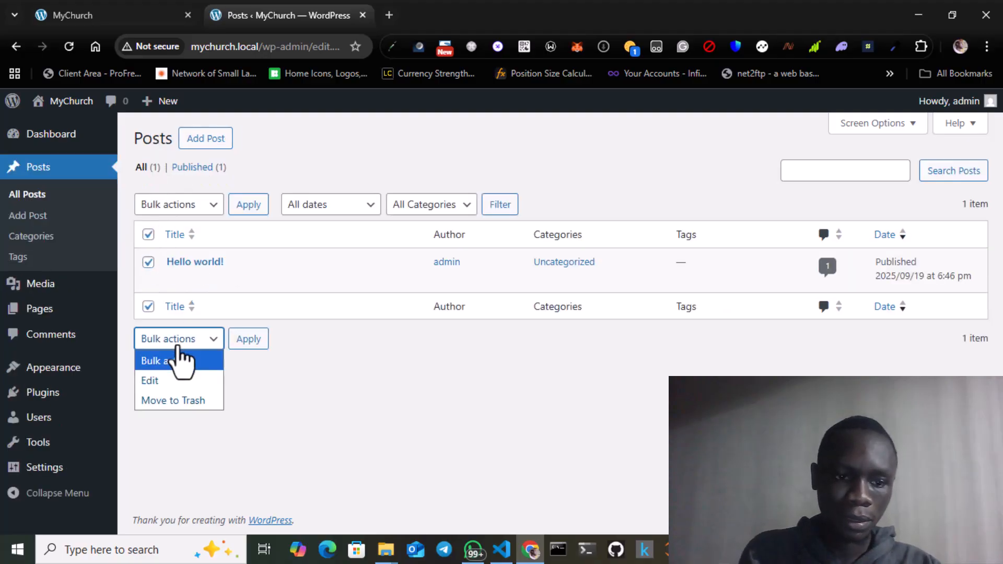
click(175, 400)
click(254, 345)
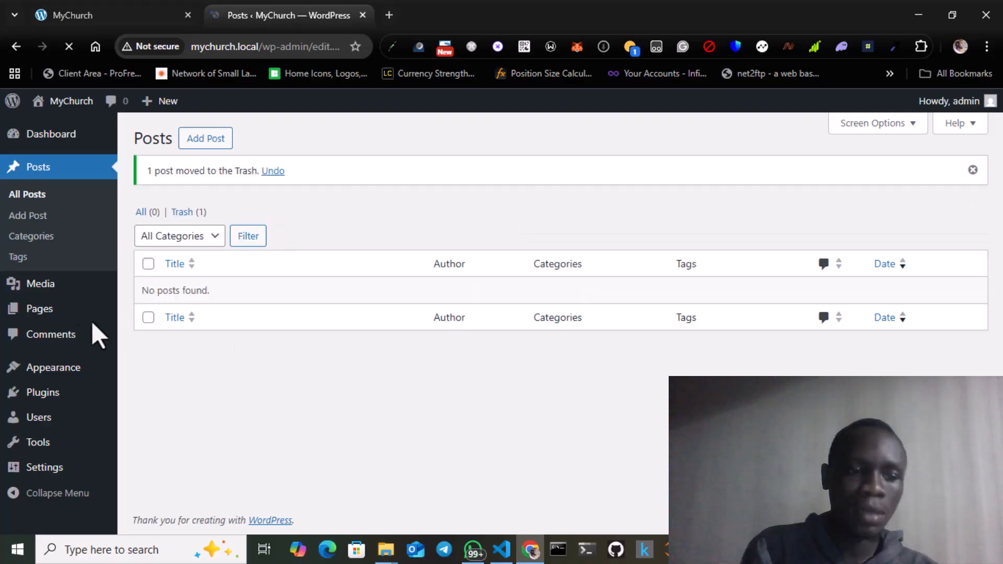
- Open the comments list to check the site's comments
click(66, 335)
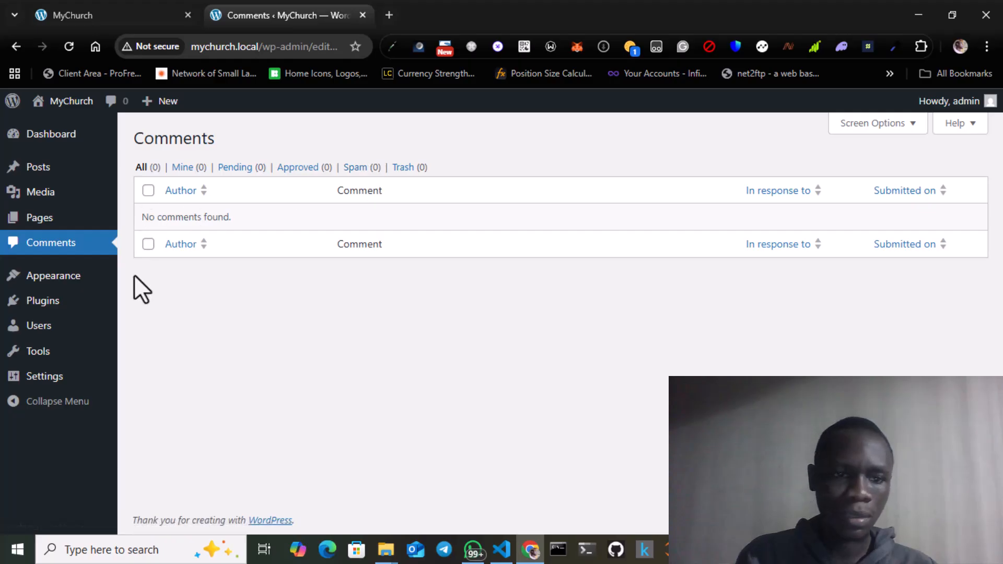
mouse_move(58, 273)
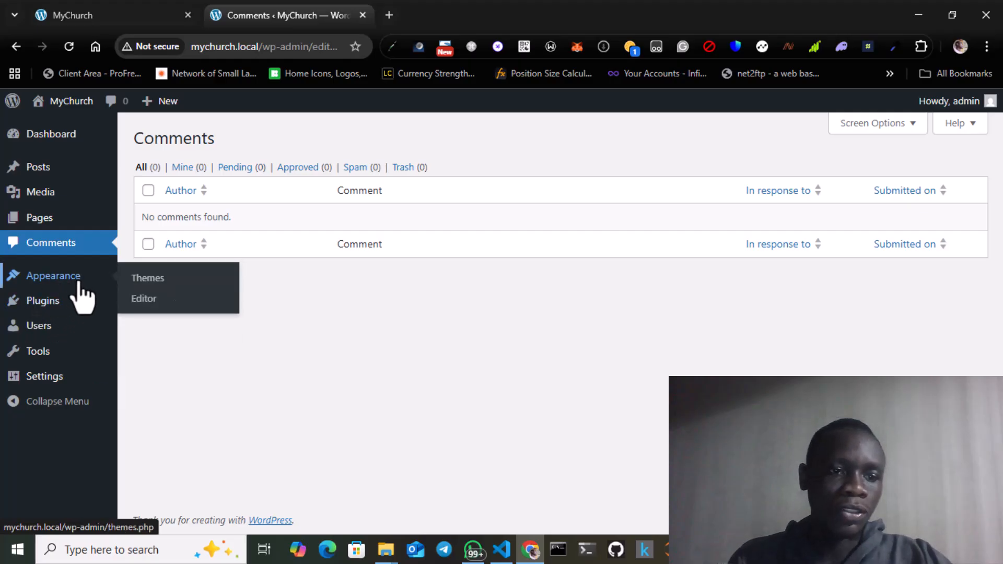
- Open the installed themes and delete the Twenty Twenty-Three theme, confirming the deletion
click(79, 282)
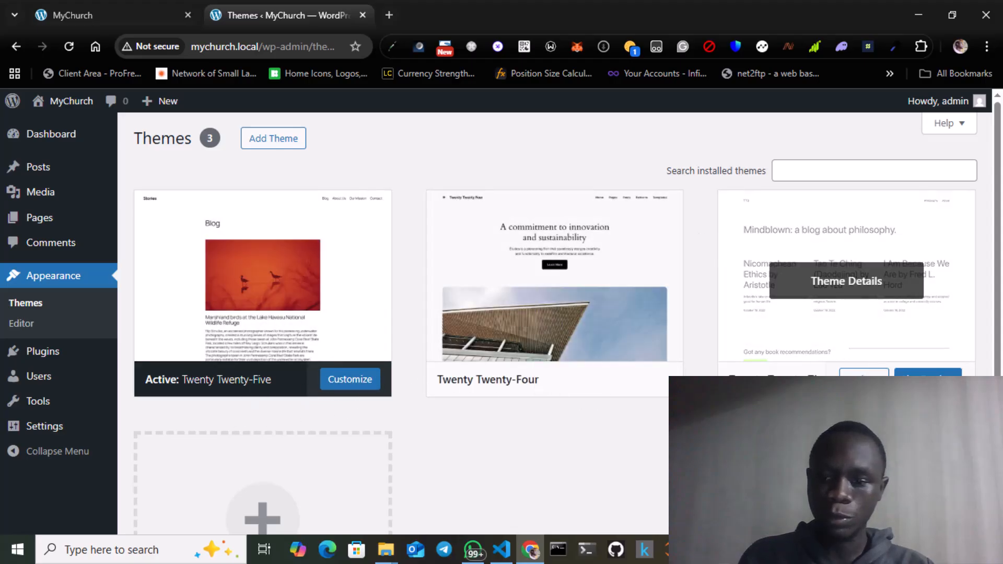
click(847, 290)
click(585, 505)
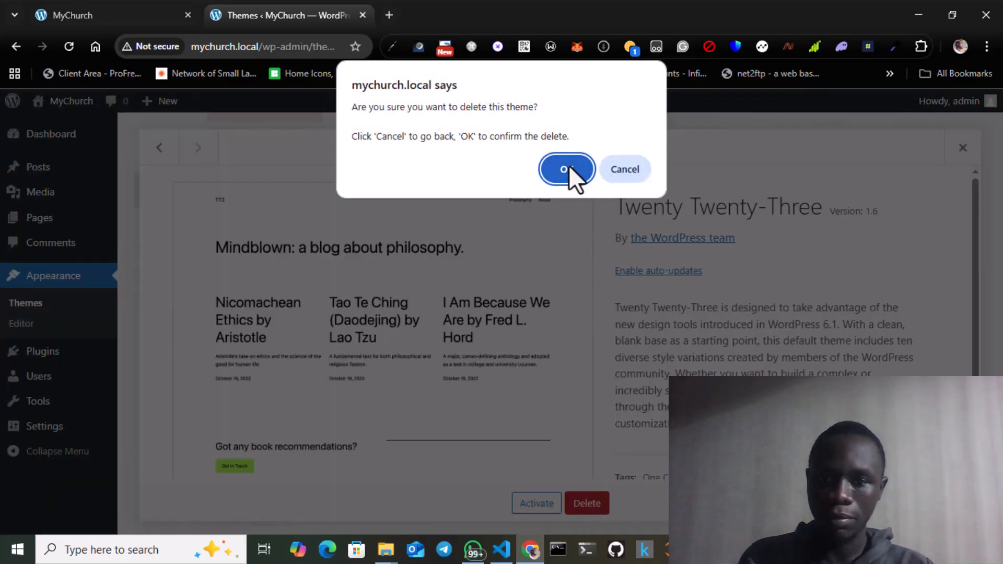
click(569, 169)
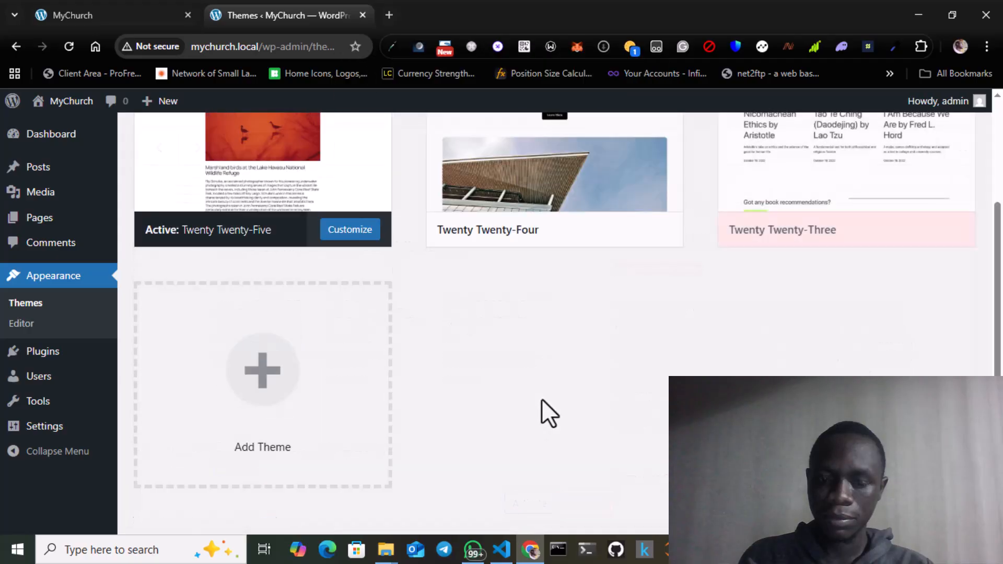
- Delete the Twenty Twenty-Four theme and confirm the deletion
click(576, 287)
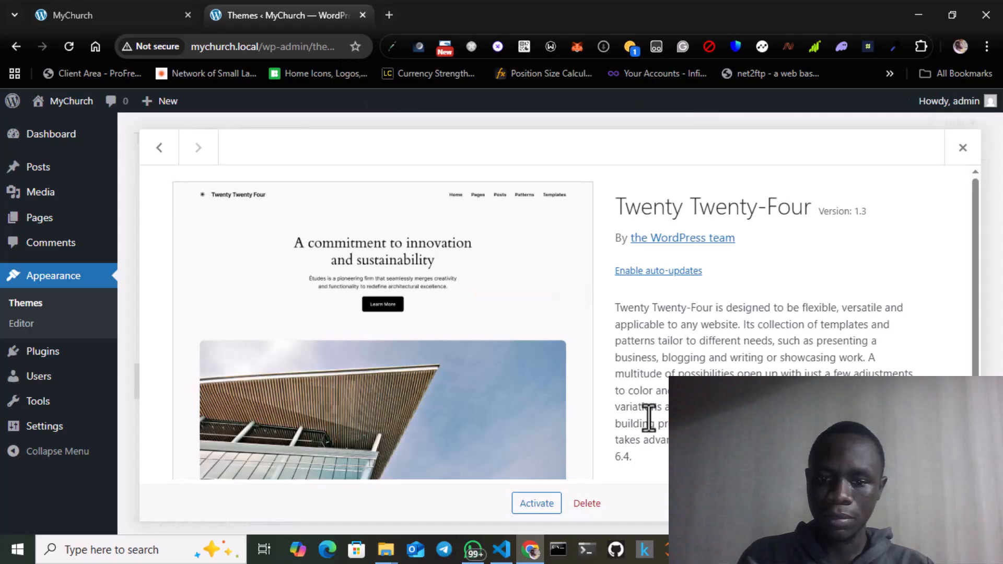
click(587, 506)
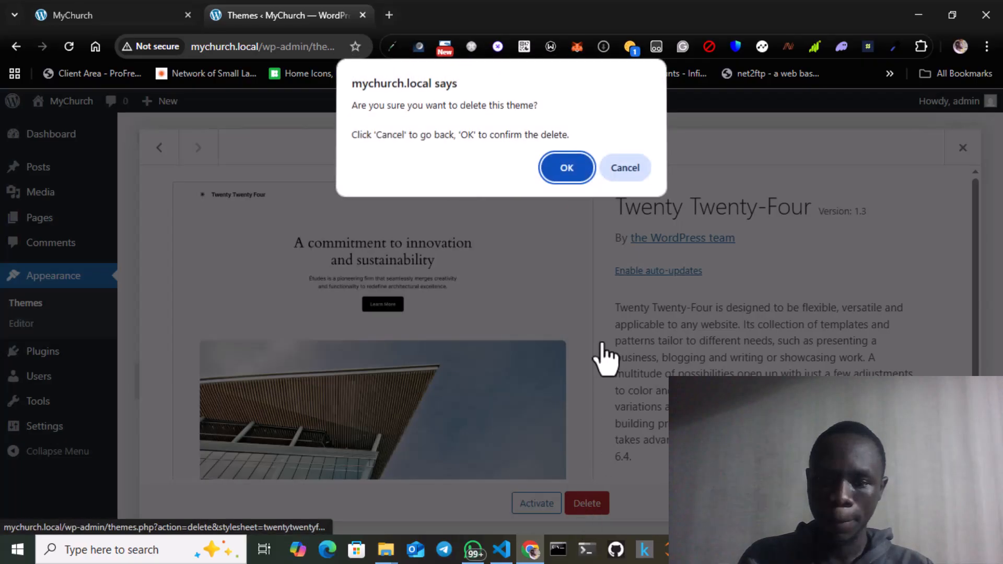
click(575, 167)
- Open the active Twenty Twenty-Five theme's details and read through its description
click(409, 337)
scroll(409, 337, down, 3)
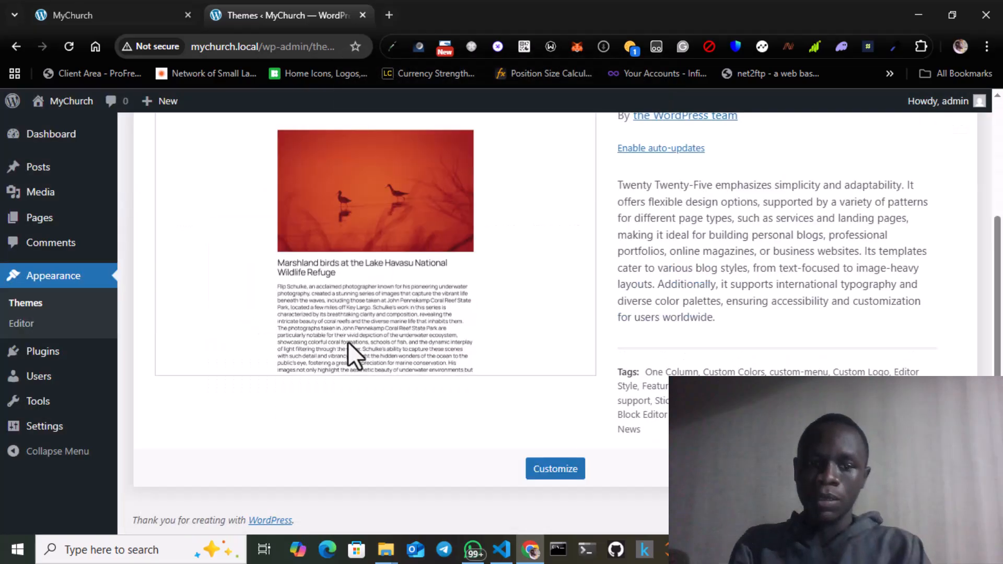
scroll(377, 296, up, 2)
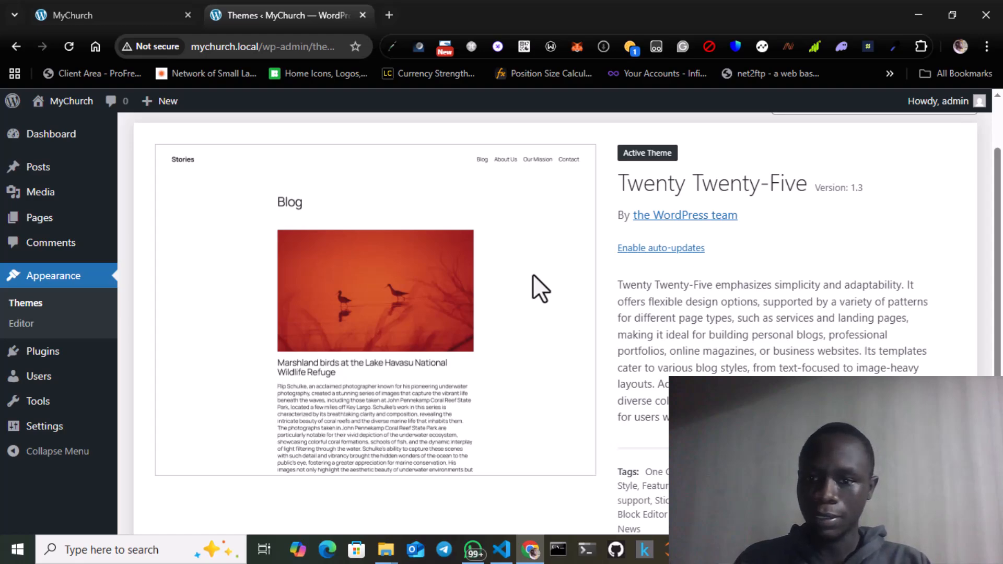
scroll(533, 275, down, 2)
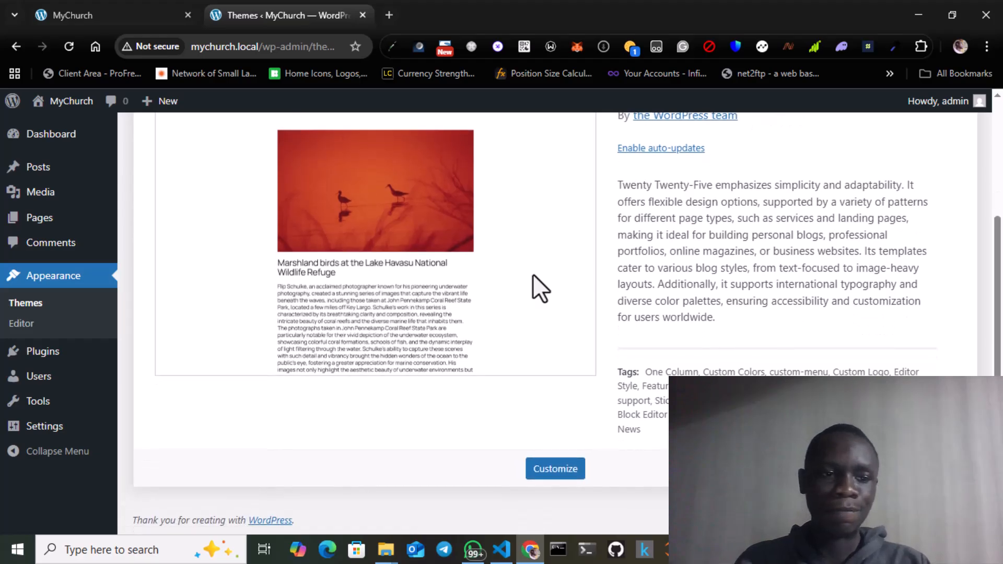
scroll(533, 276, up, 3)
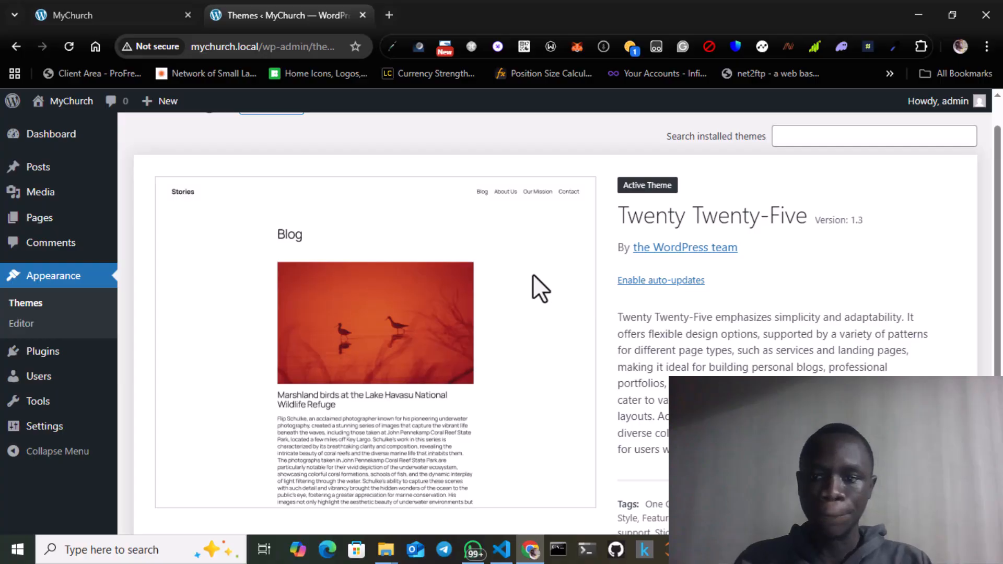